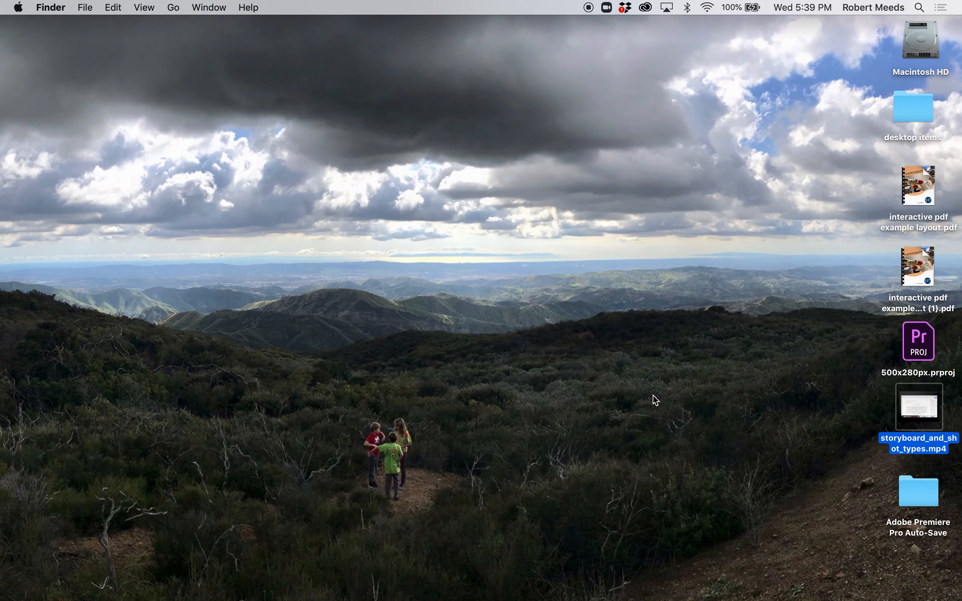
Switch to InDesign, place storyboard_and_shot_types.mp4 from the Desktop at full size, and center it horizontally on the page's upper half.
mouse_move(785, 592)
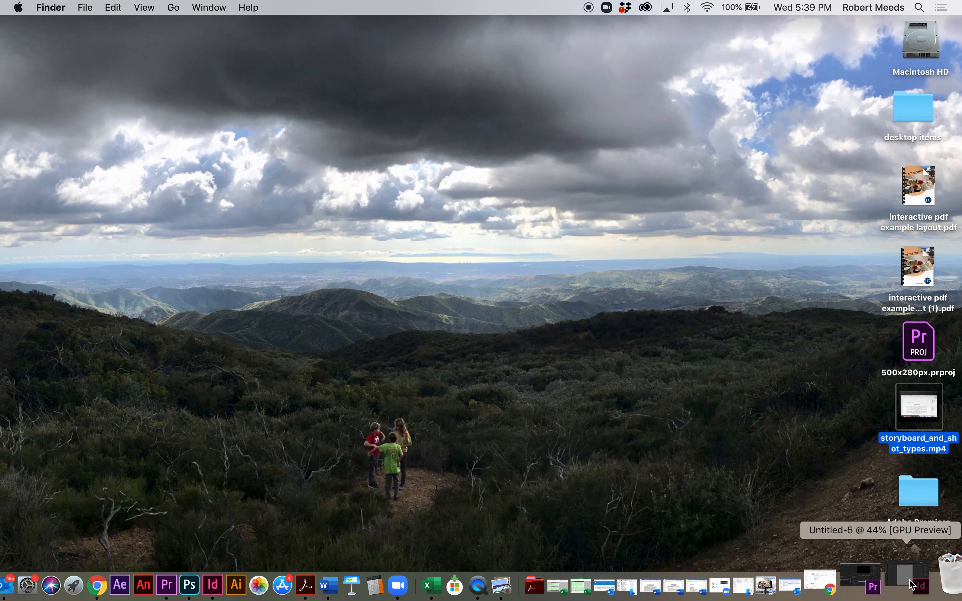
click(911, 581)
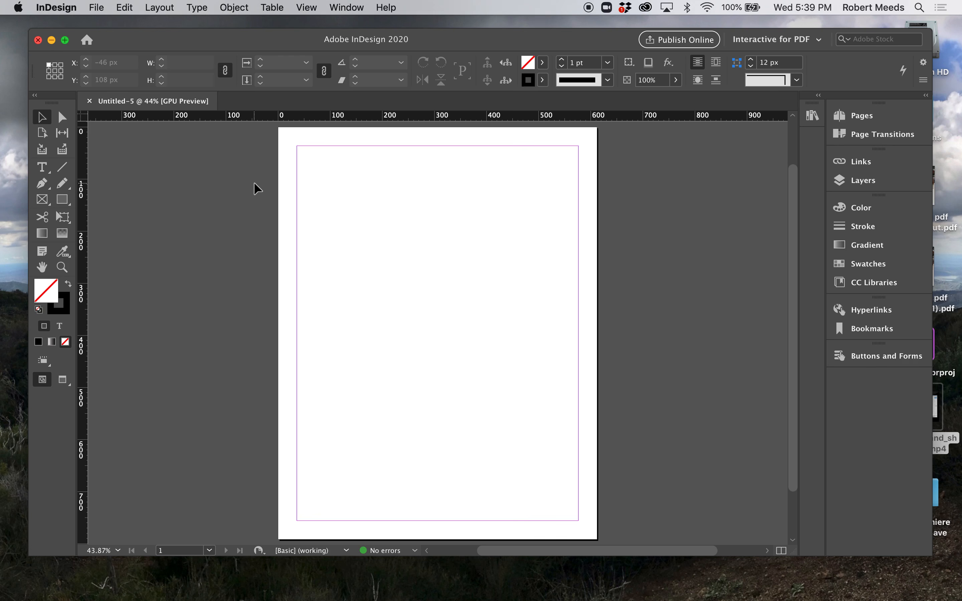
click(96, 7)
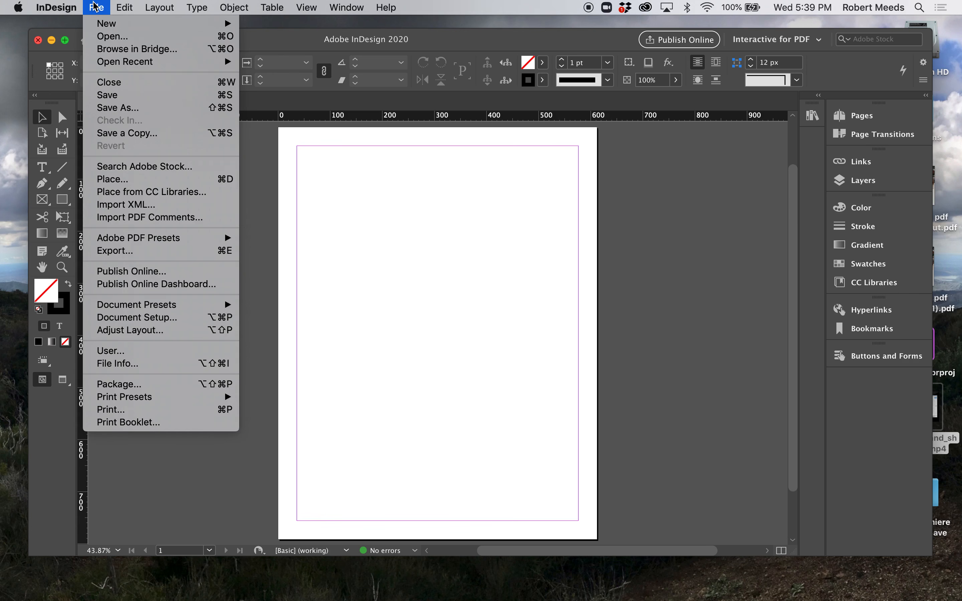
click(107, 182)
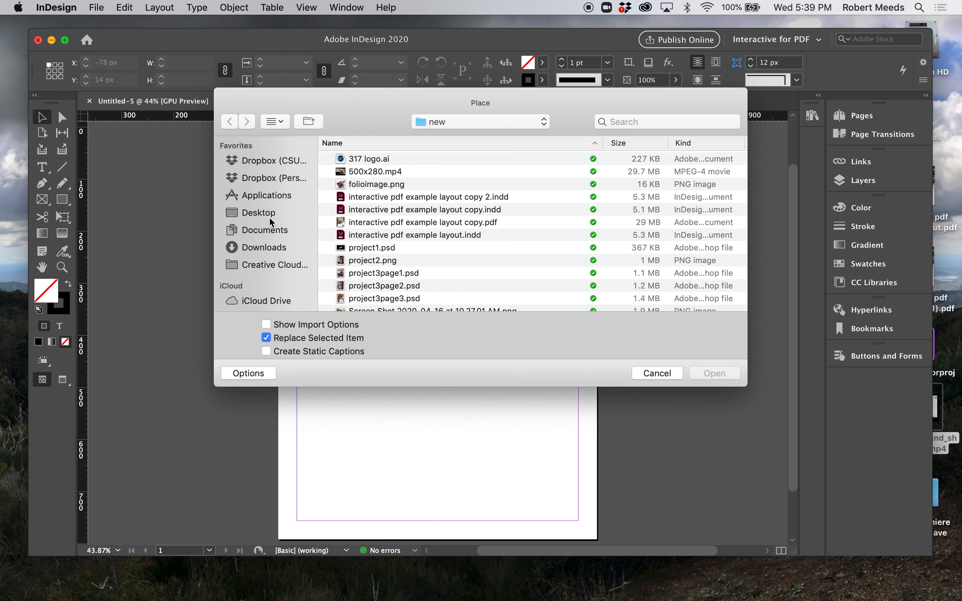
click(268, 221)
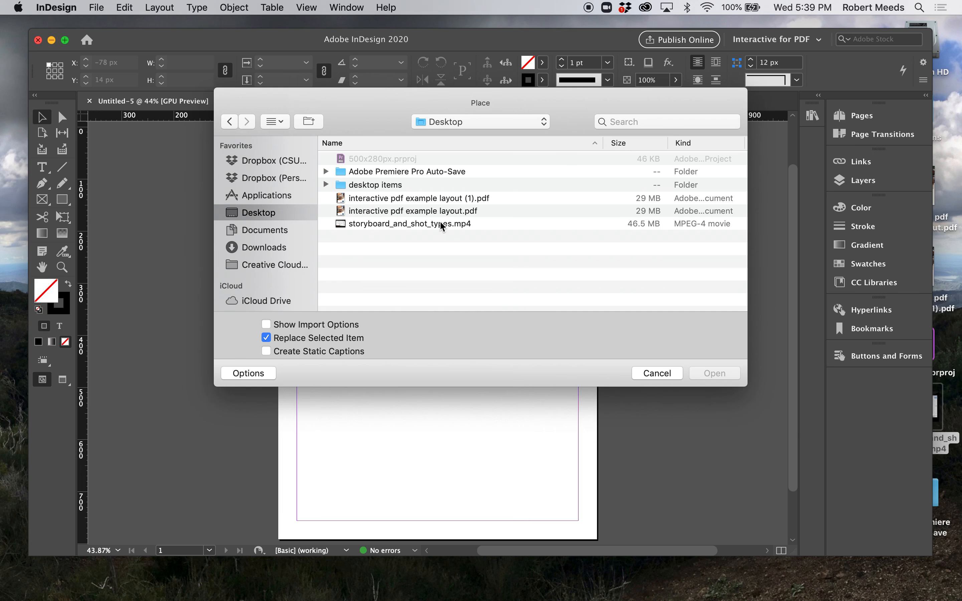
click(377, 225)
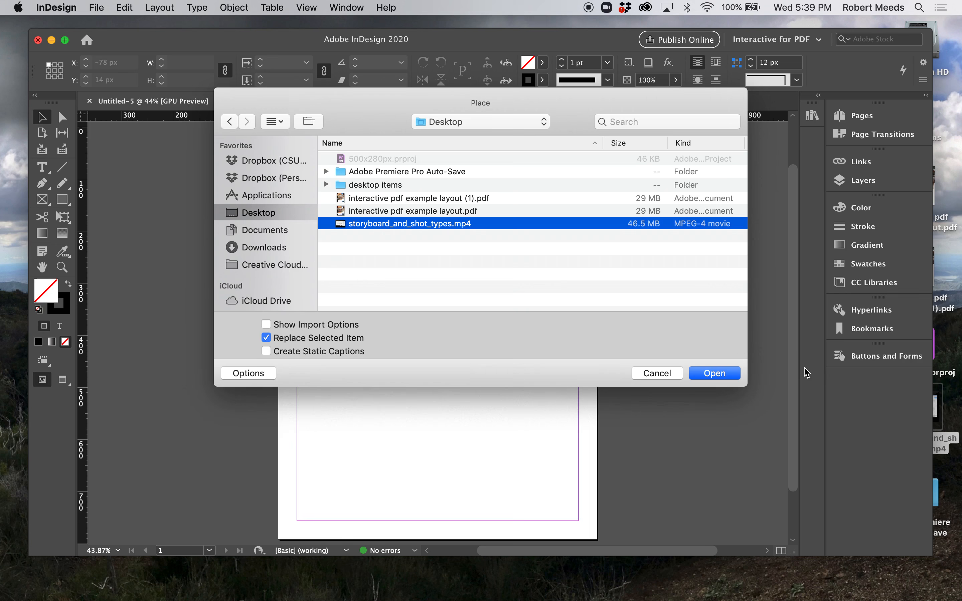
click(722, 376)
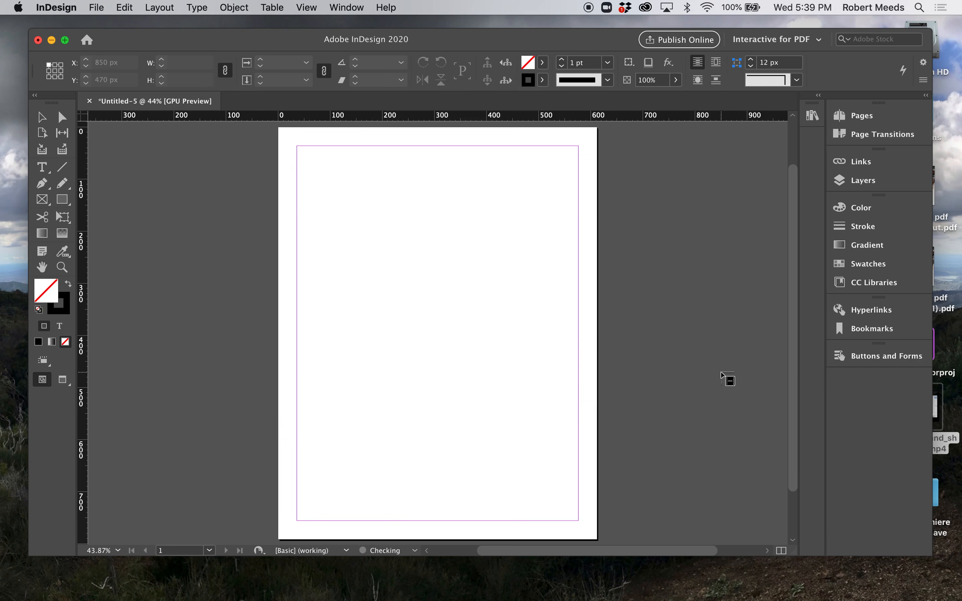
click(296, 190)
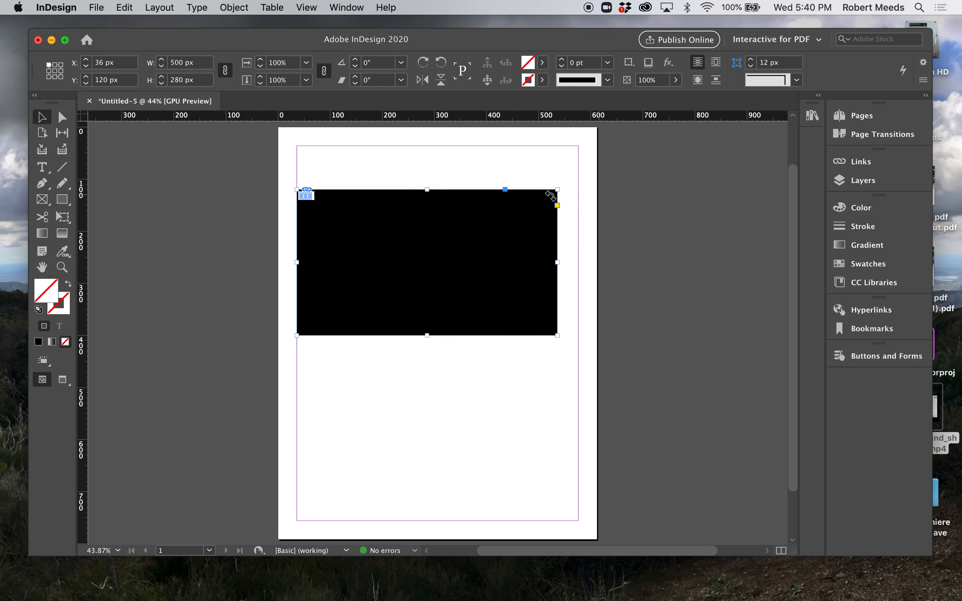
drag(413, 237, 454, 225)
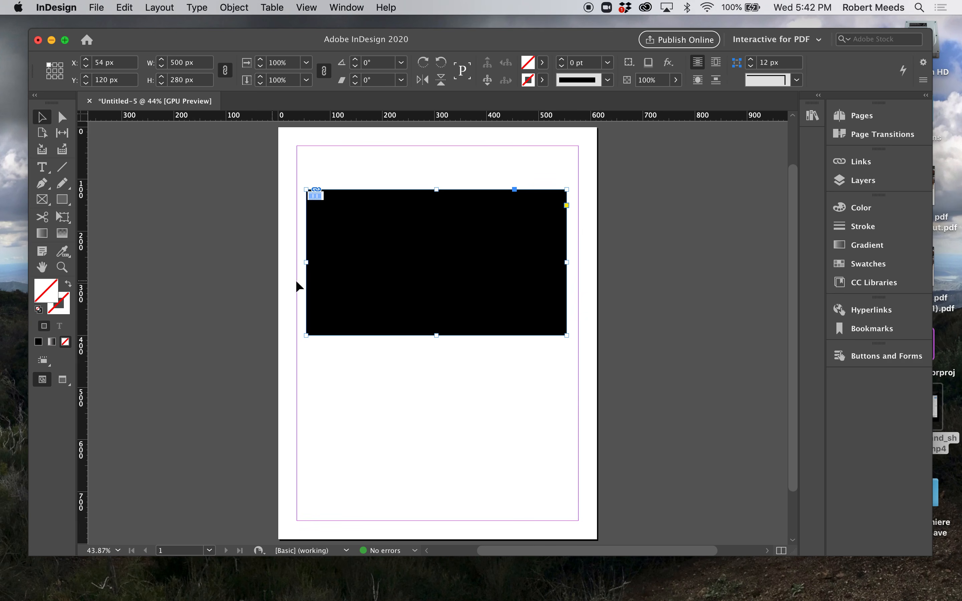
click(500, 390)
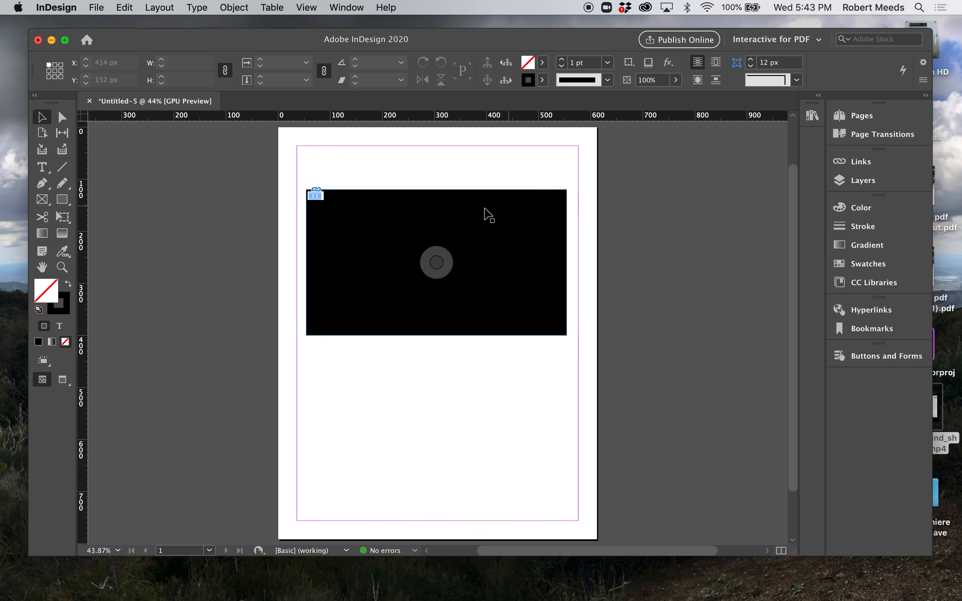
Open the Media settings for the placed video and play its preview.
click(501, 210)
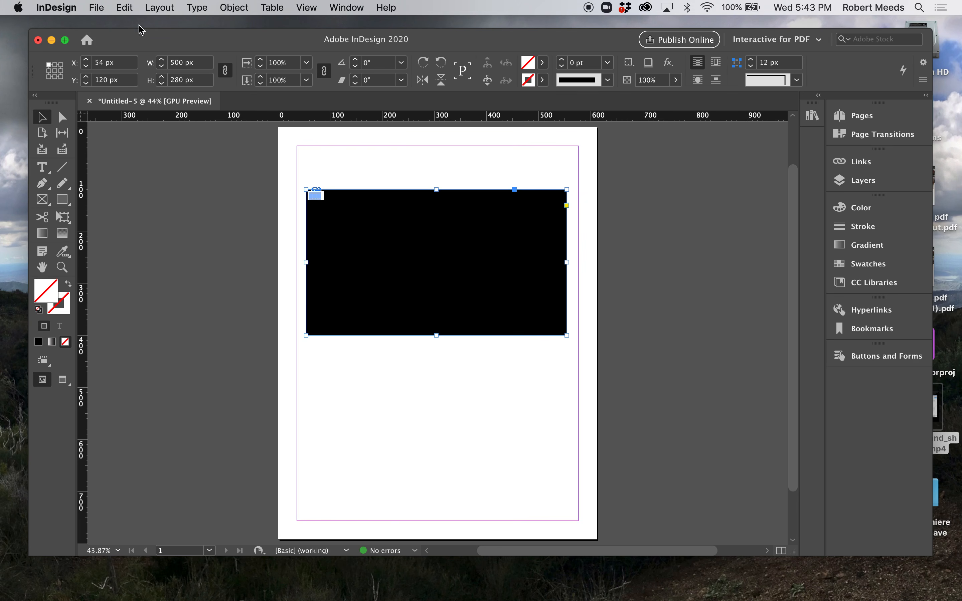
click(336, 8)
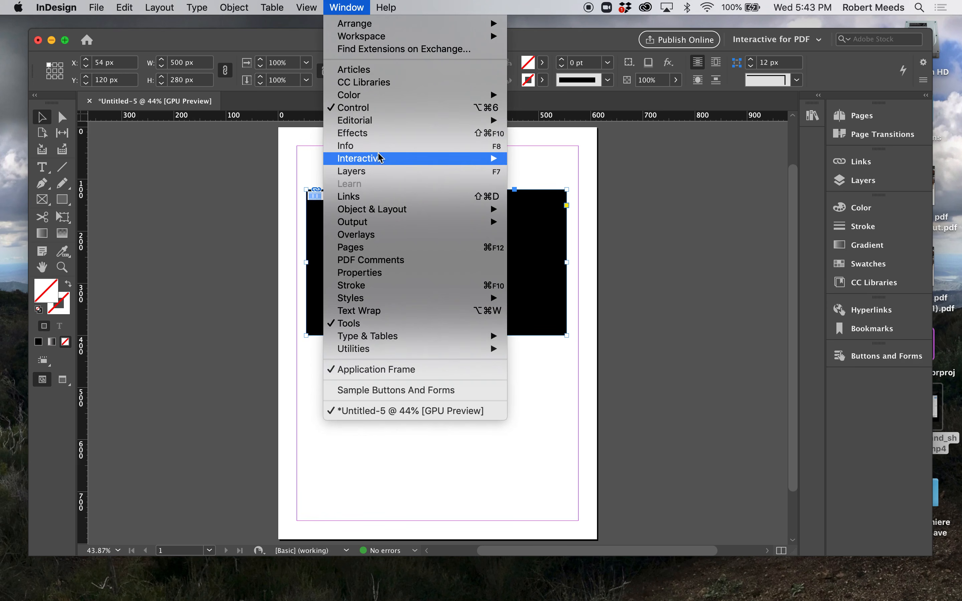
mouse_move(382, 159)
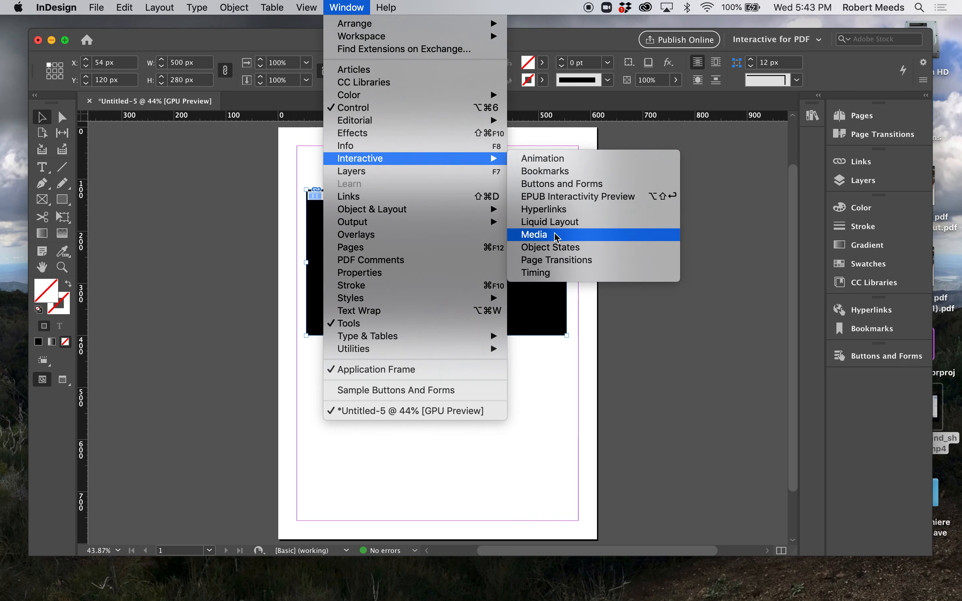
click(579, 235)
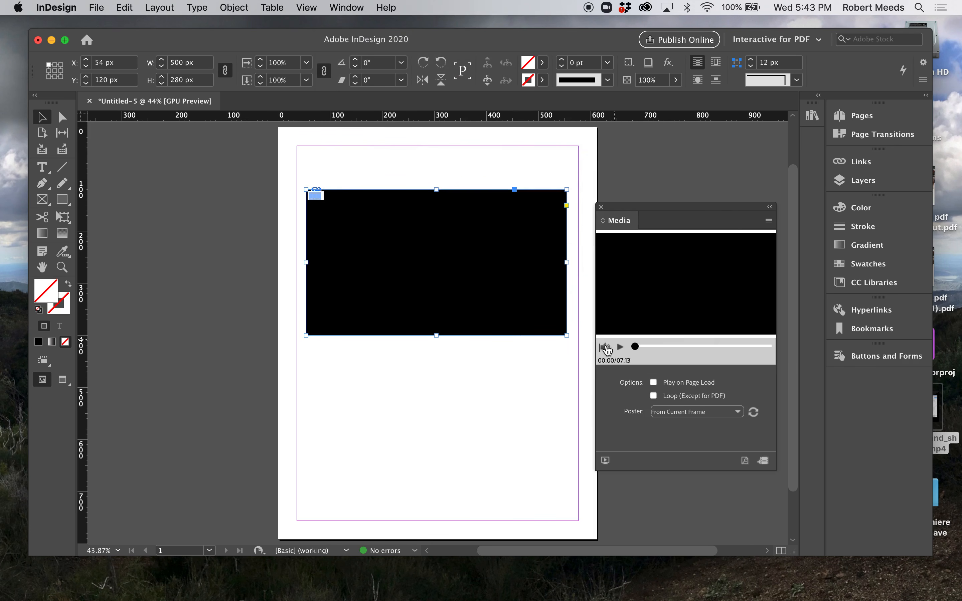
click(621, 349)
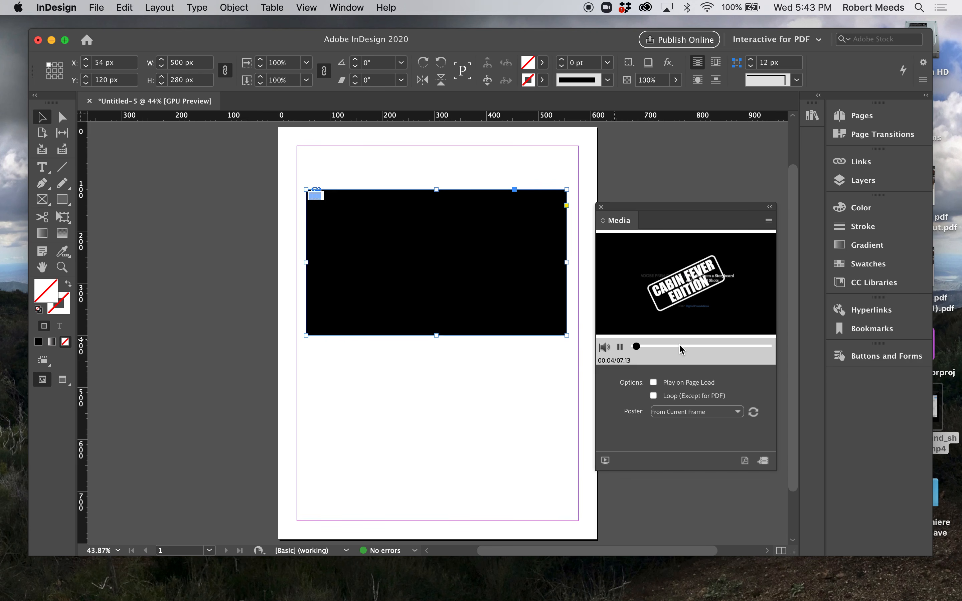
Scrub the video preview to the puppet close to the camera beside the piano at 04:50 and leave it paused.
click(650, 346)
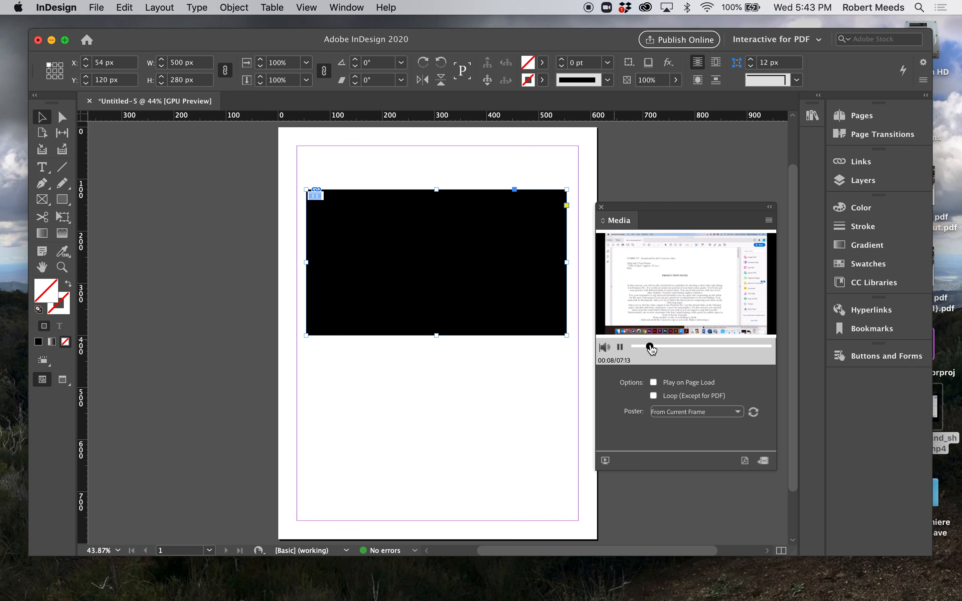
click(621, 348)
click(650, 346)
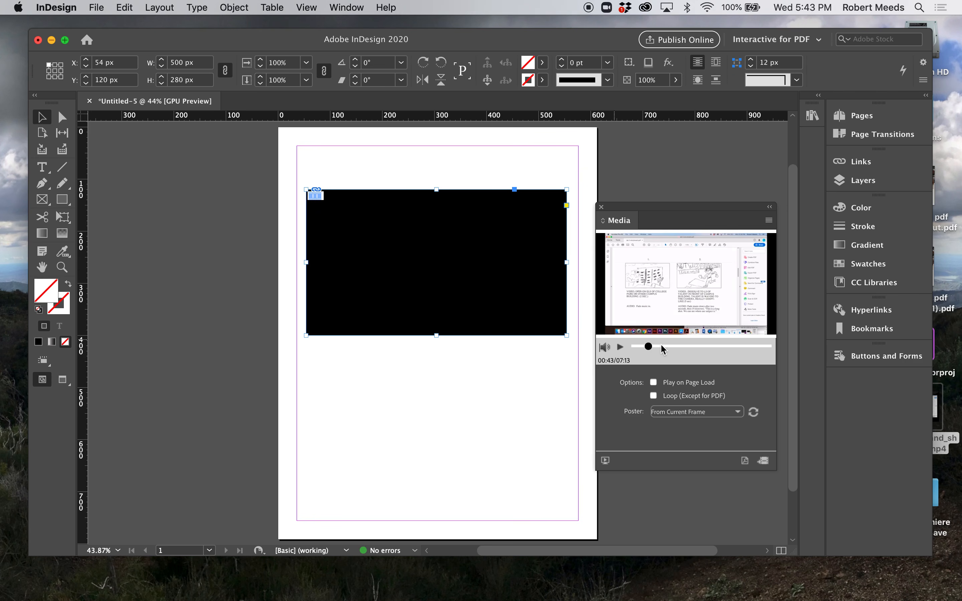
click(662, 347)
click(671, 347)
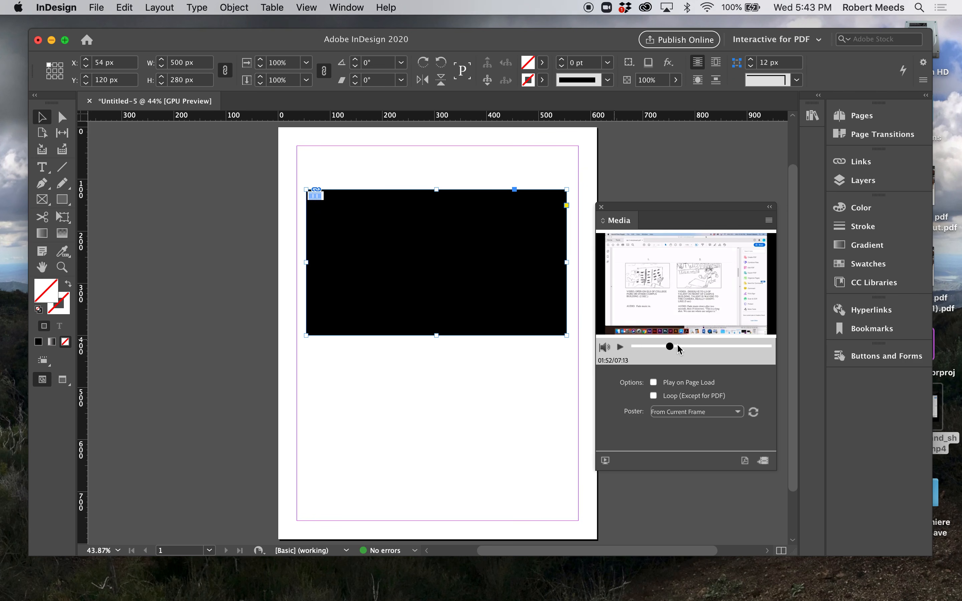
click(680, 346)
click(691, 347)
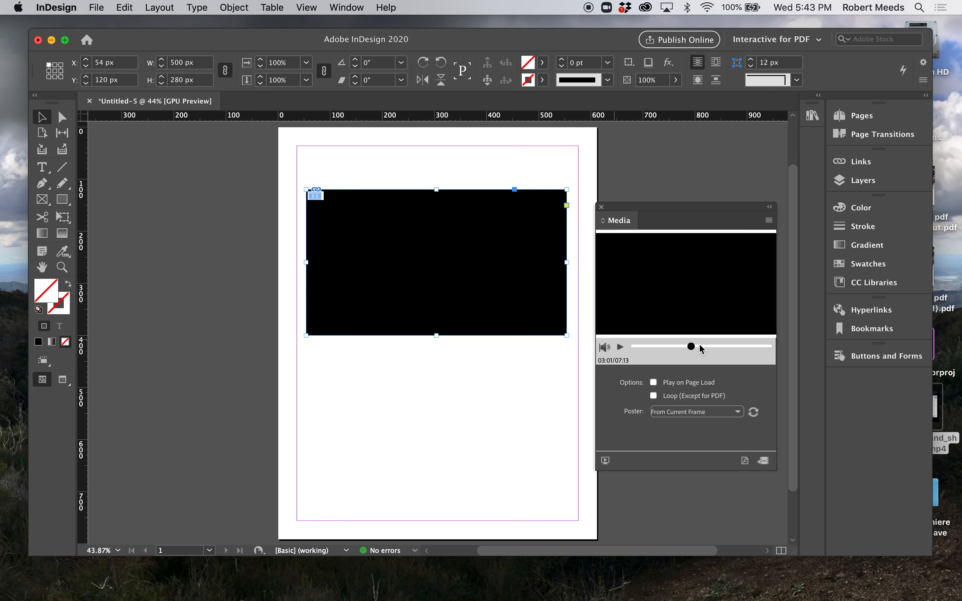
click(714, 347)
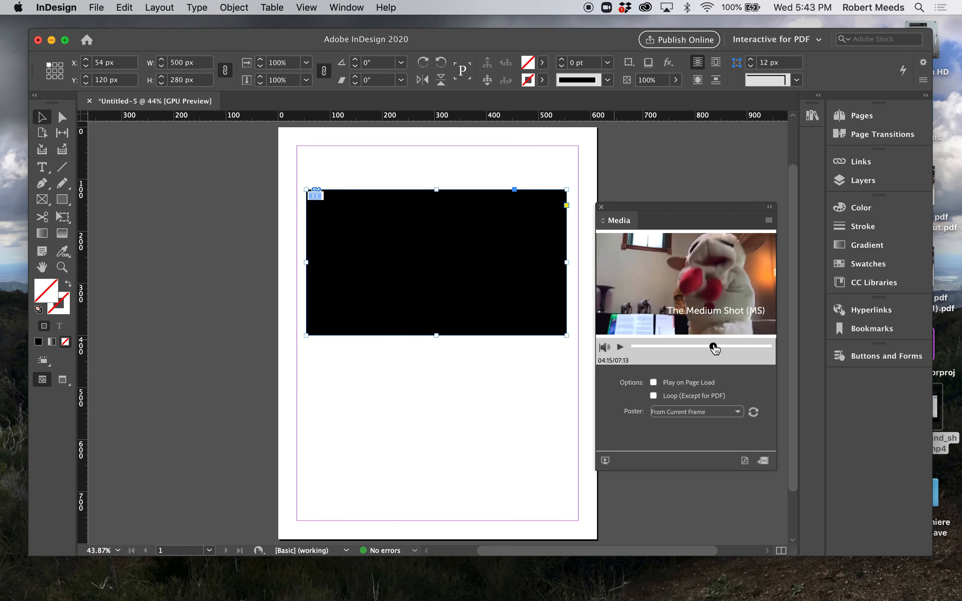
click(725, 346)
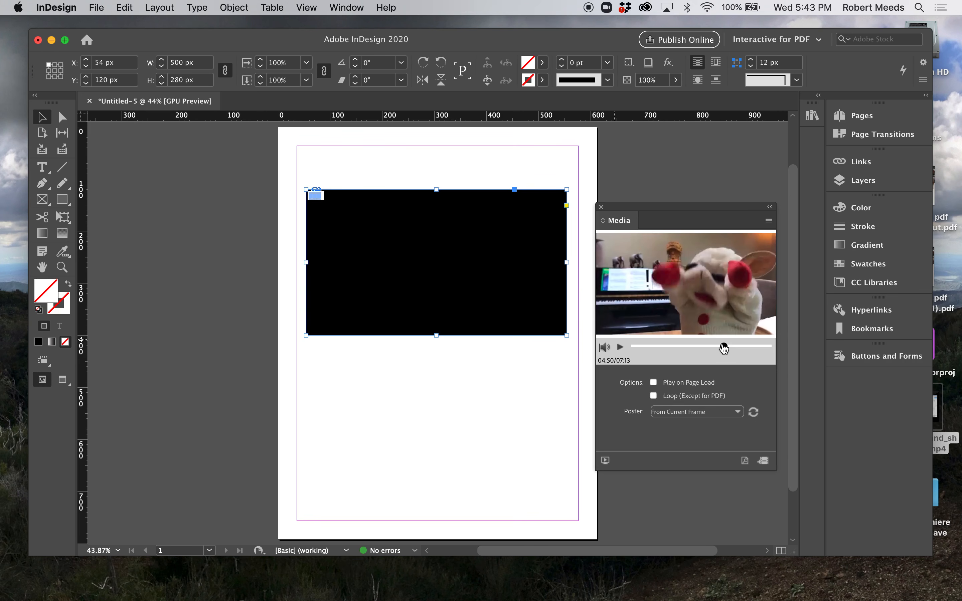
click(621, 349)
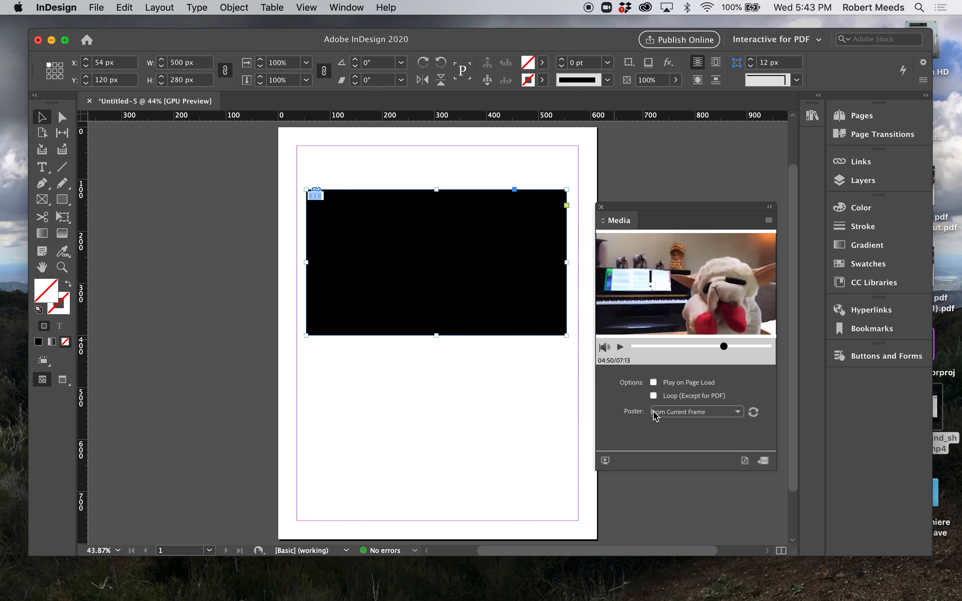
Set the video's poster to From Current Frame, refresh it on the page, and close the Media settings.
click(741, 413)
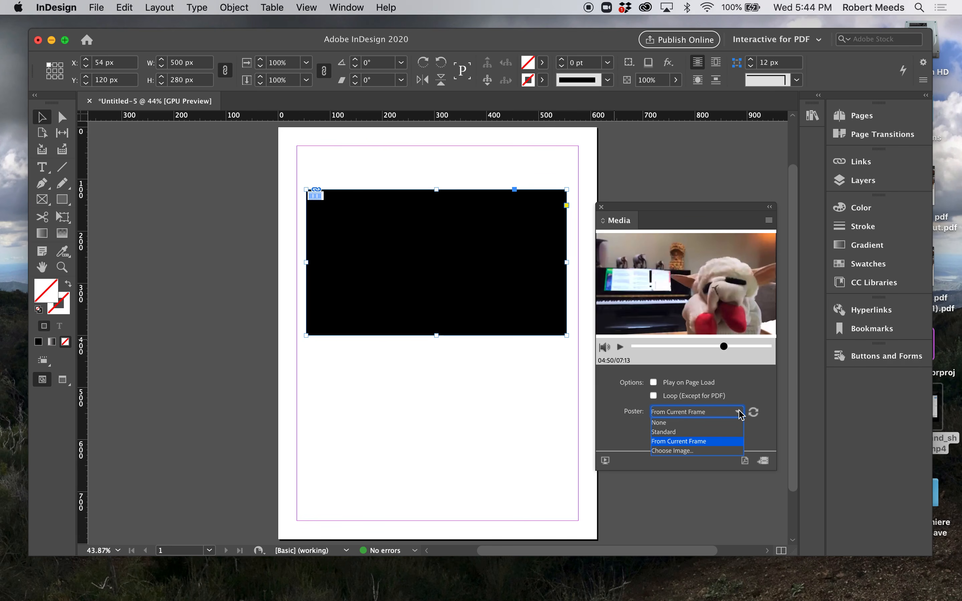
click(679, 443)
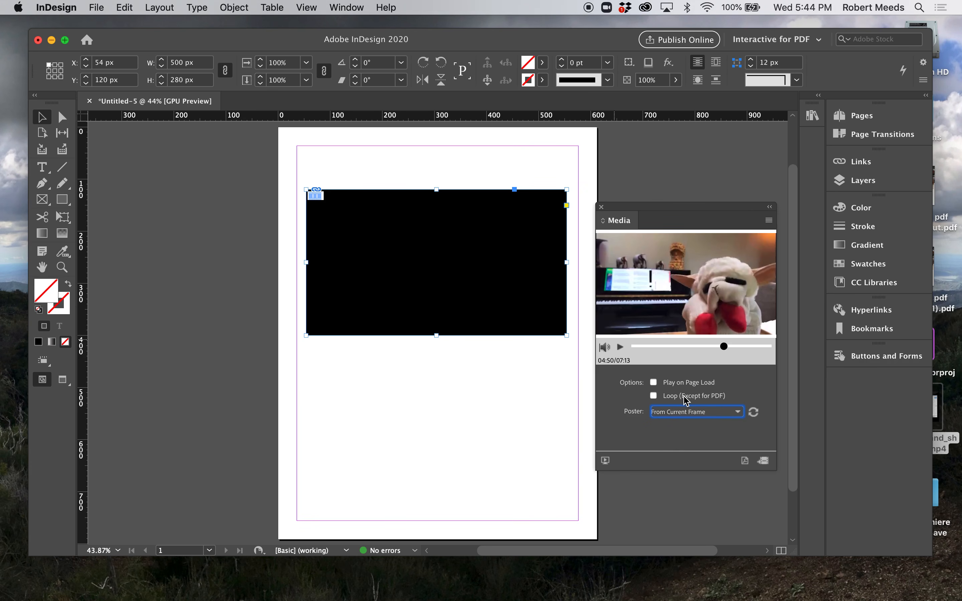
click(754, 413)
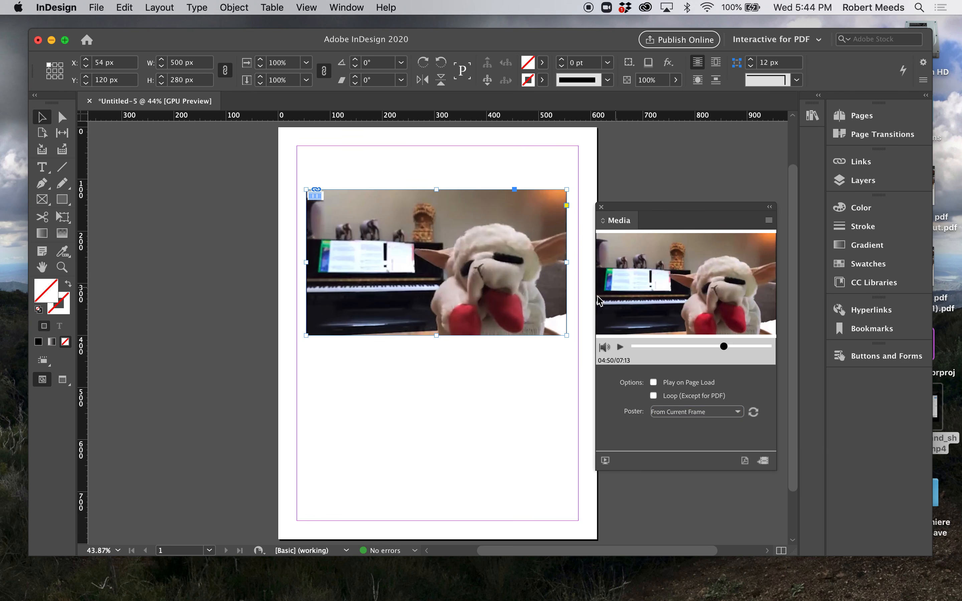
click(489, 372)
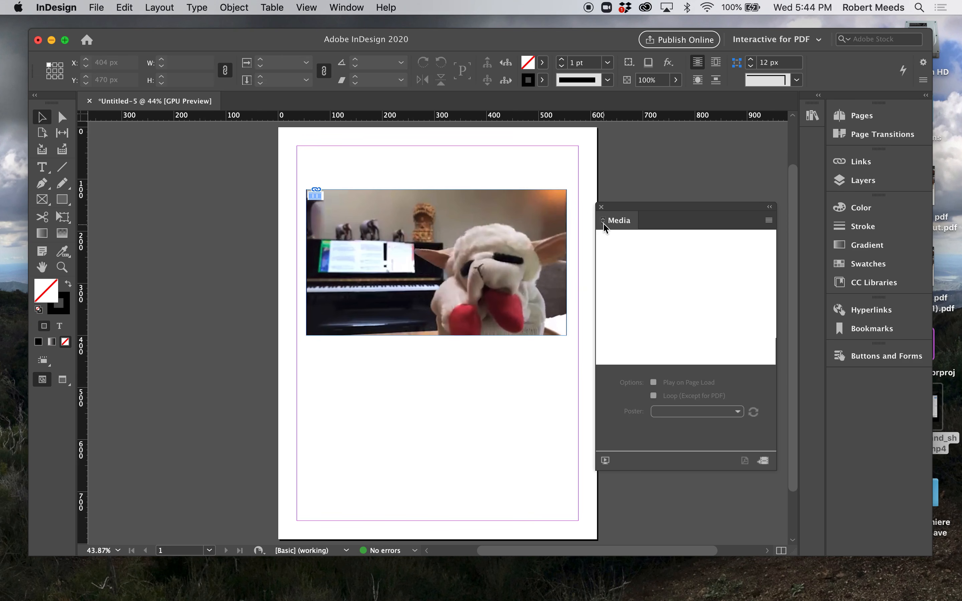
click(601, 208)
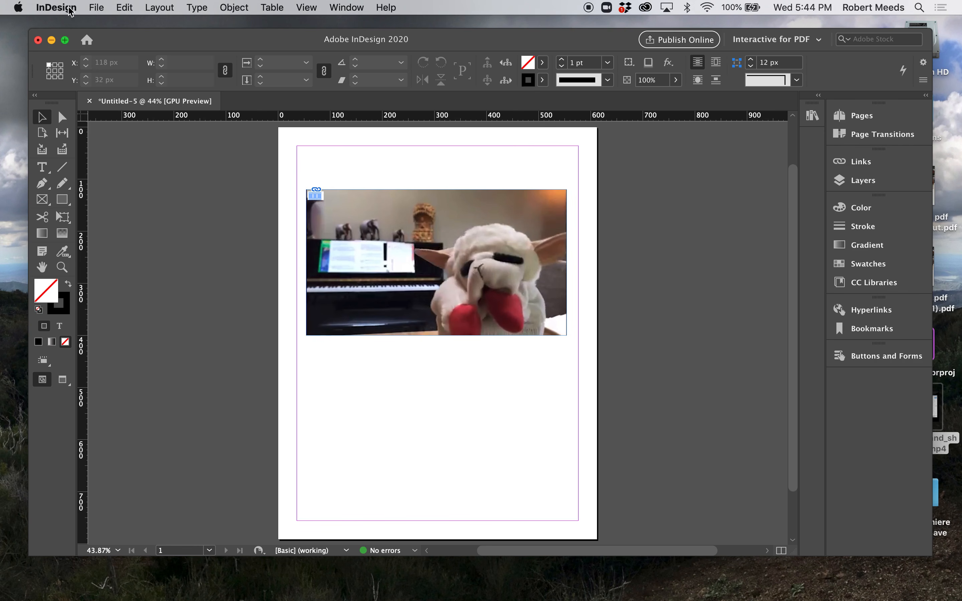
Export the document to the Desktop as Untitled-5.pdf in Adobe PDF (Interactive) format, keeping the existing export options.
click(100, 7)
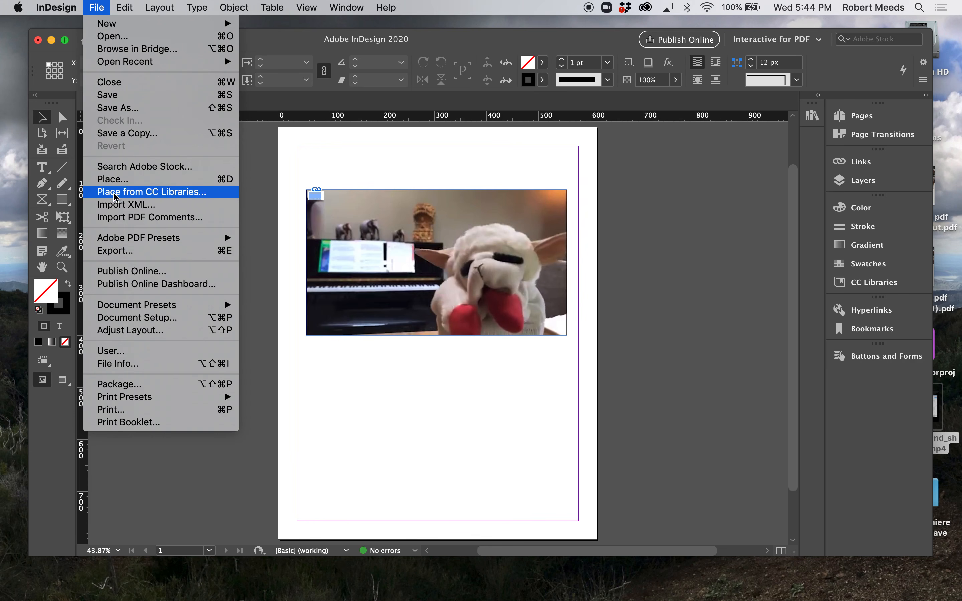
click(121, 251)
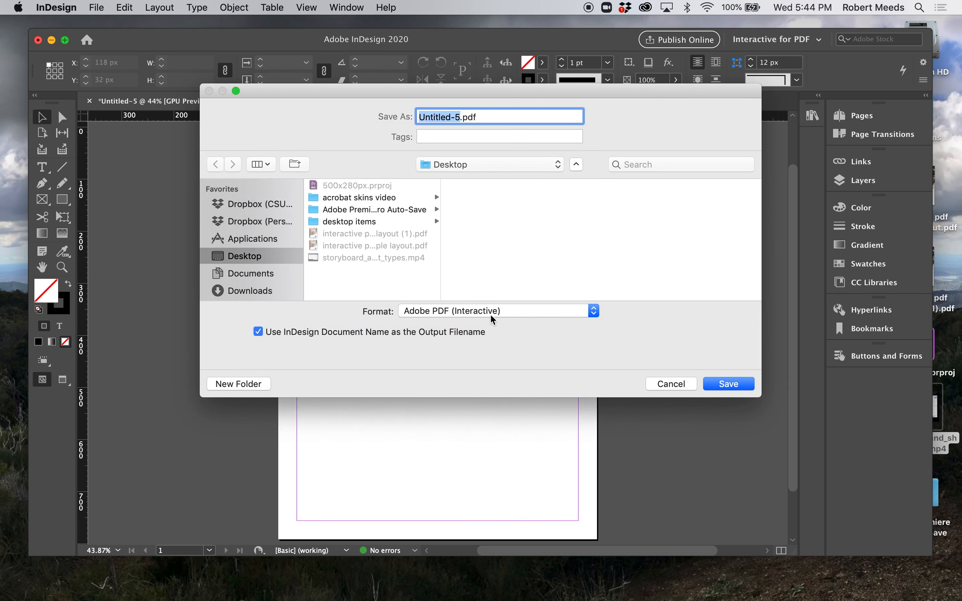
click(594, 311)
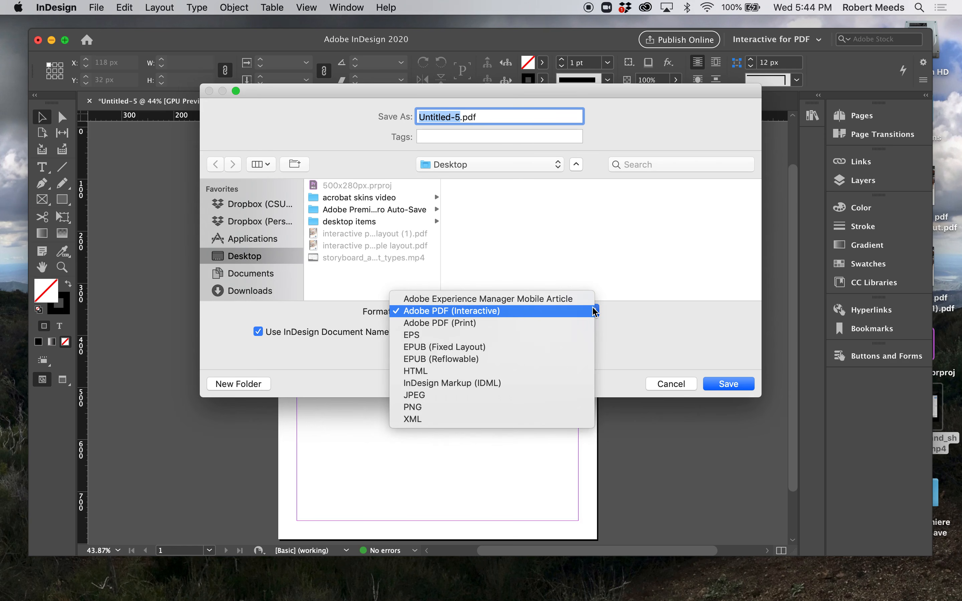
click(434, 314)
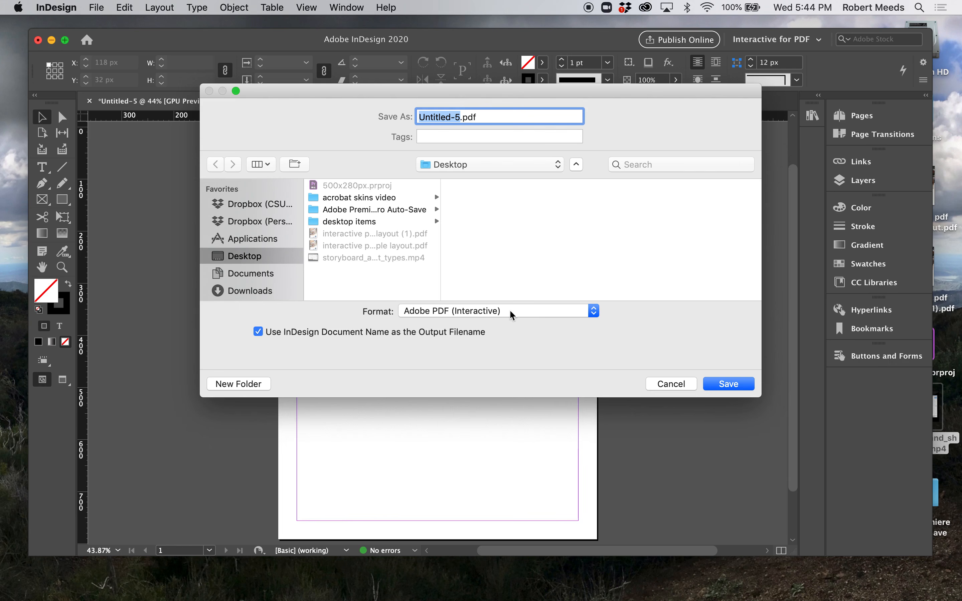
click(728, 387)
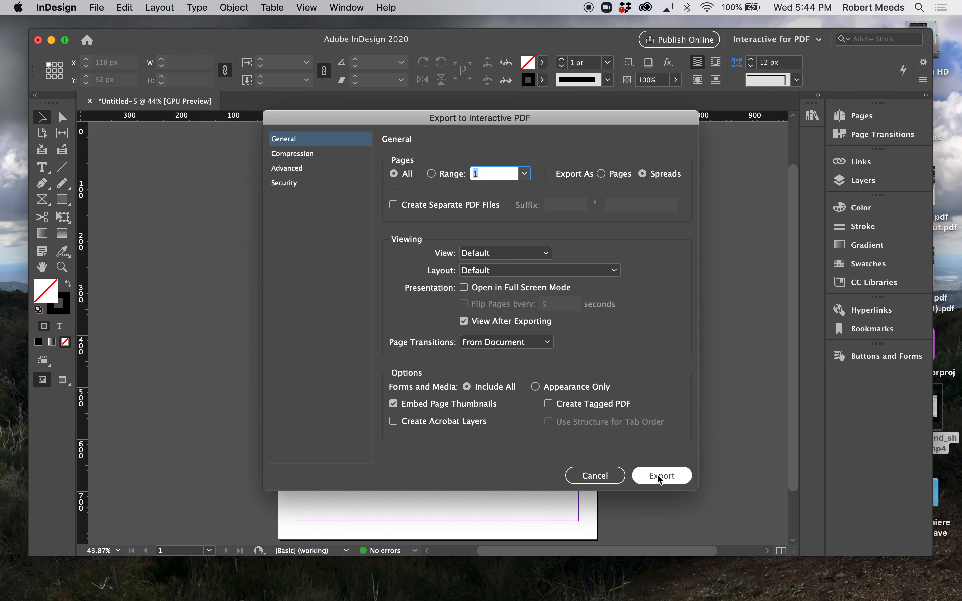
click(679, 479)
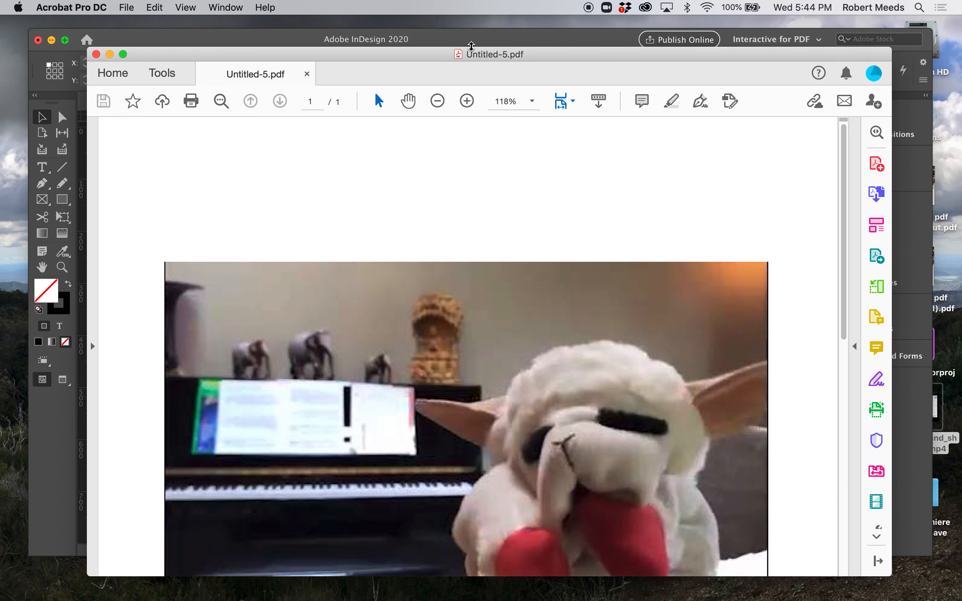
Fit the exported PDF's page in the window, activate its video, and trust the document one time only.
drag(415, 57, 402, 37)
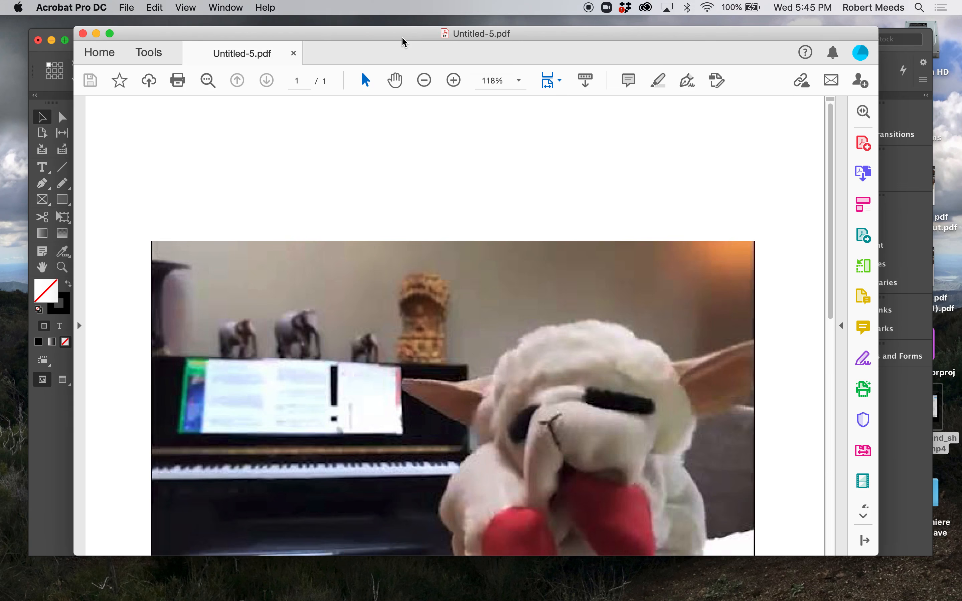
key(super+0)
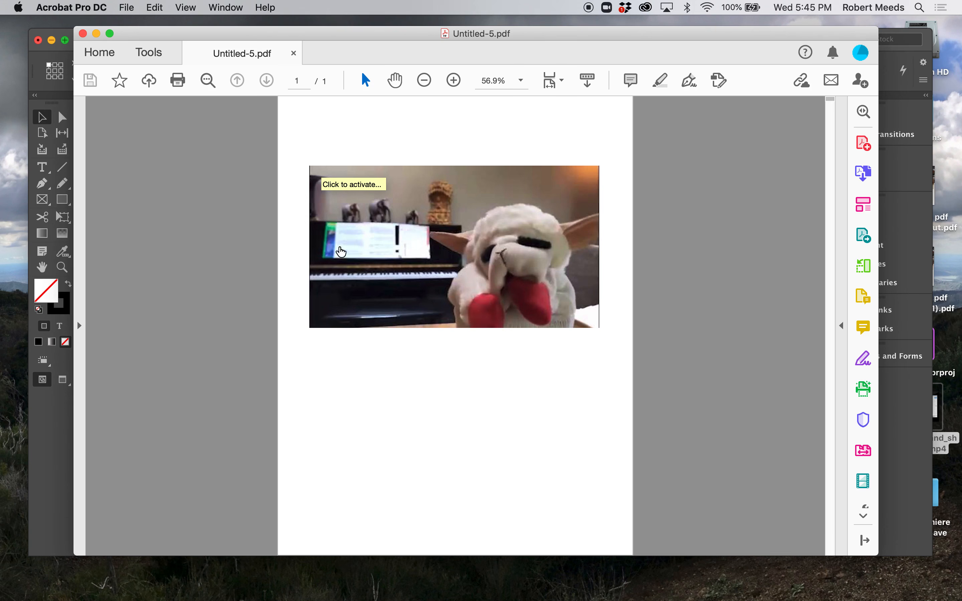
click(420, 322)
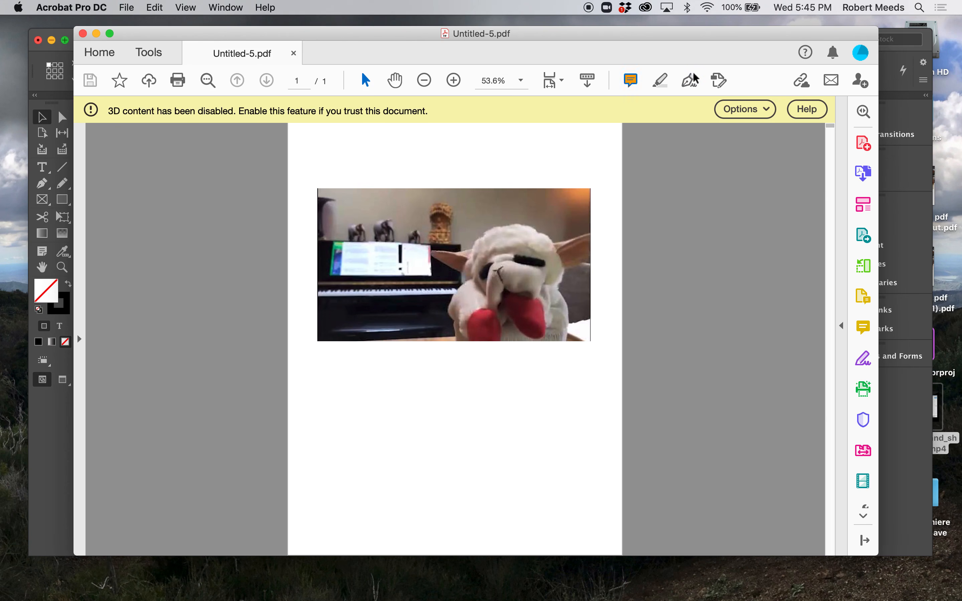
click(770, 112)
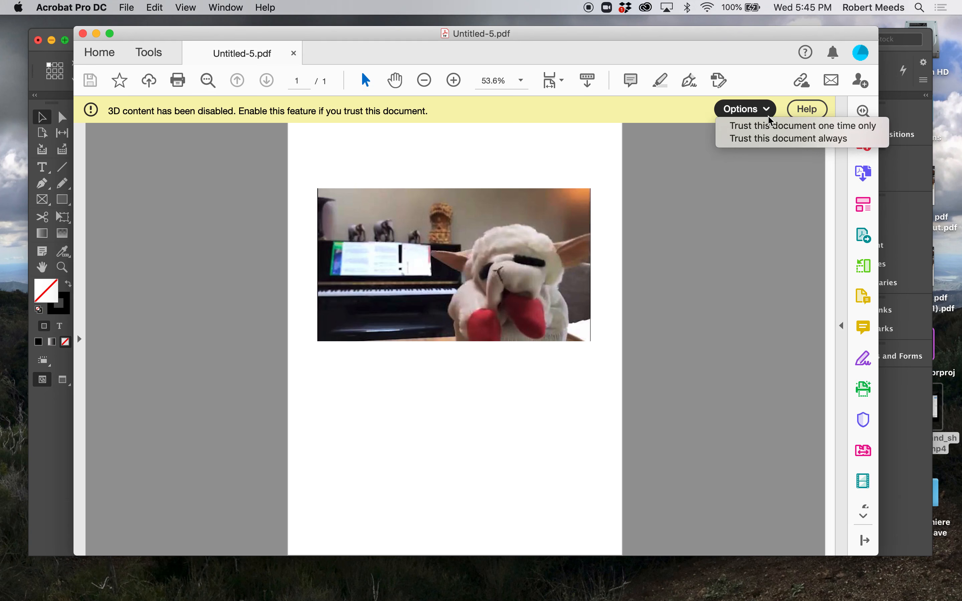
click(771, 130)
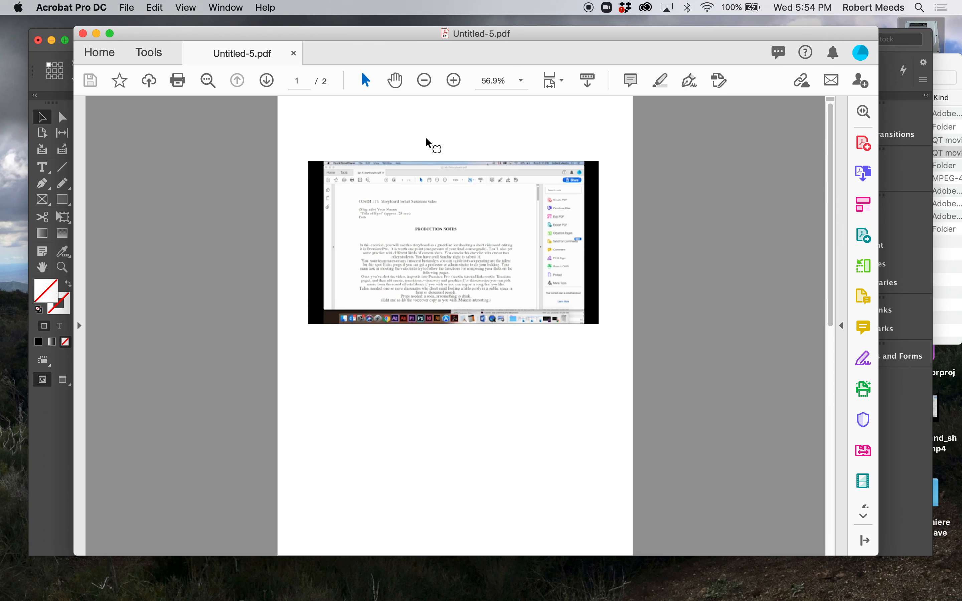
Close the PDF, reopen Untitled-5 from the recent files, and fit the whole page in the window.
click(294, 53)
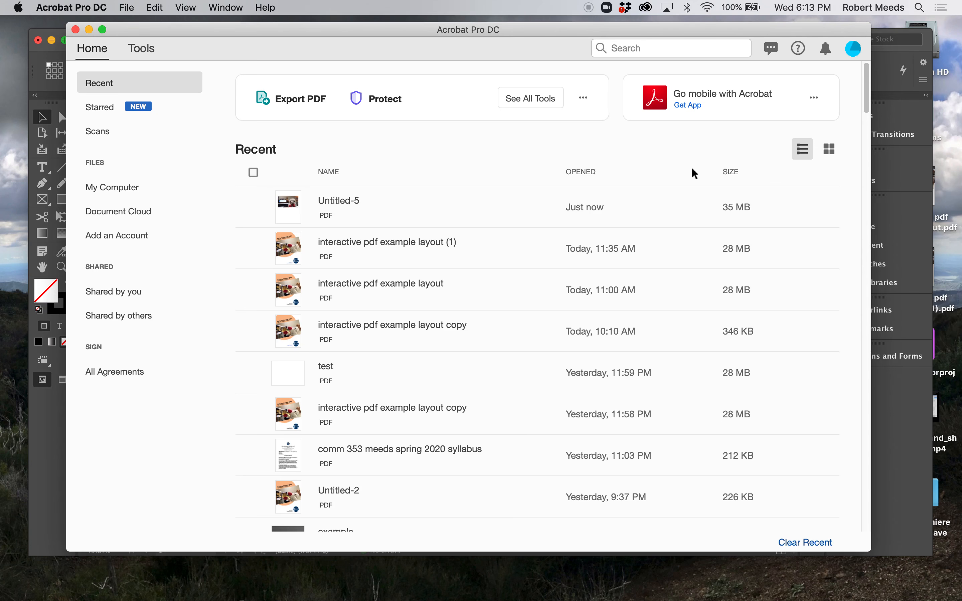
click(292, 205)
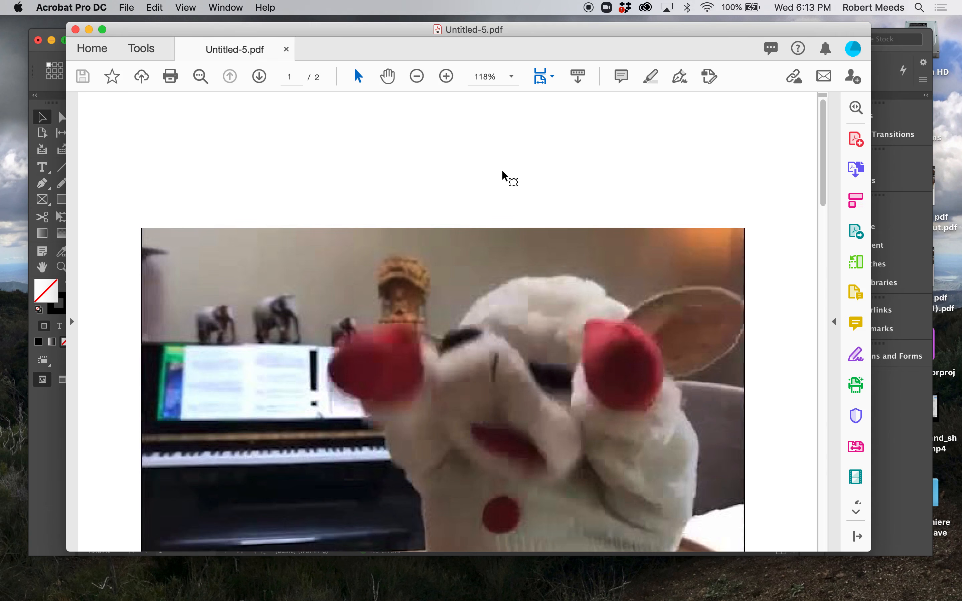
key(super+0)
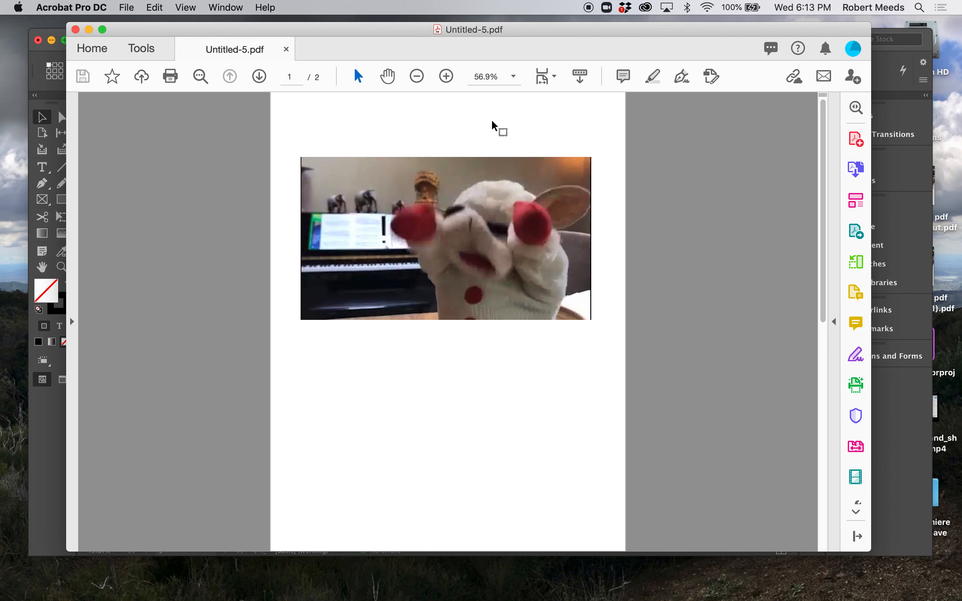
Switch to Creative Cloud to view the installed apps, and close its window again.
click(647, 9)
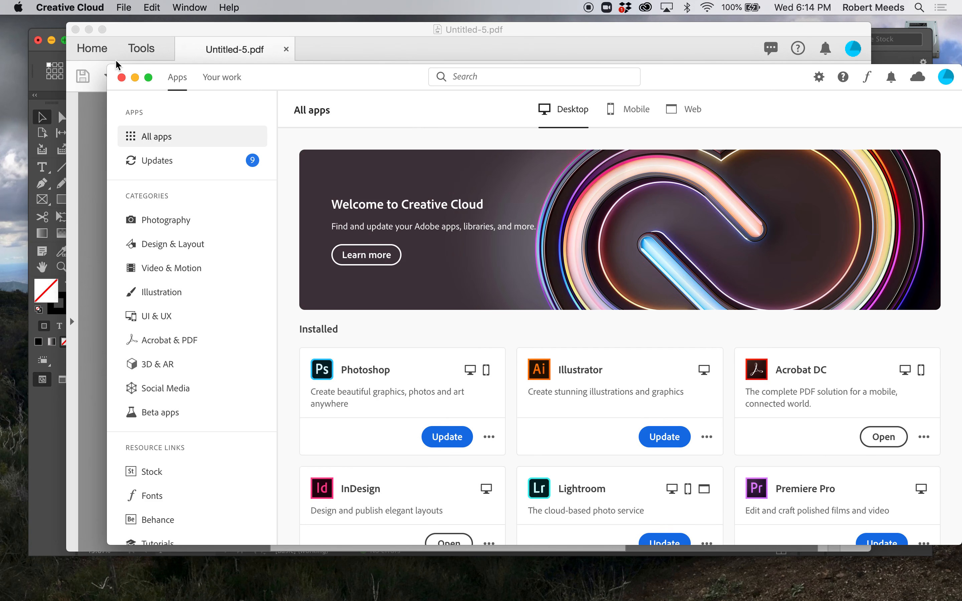
click(121, 77)
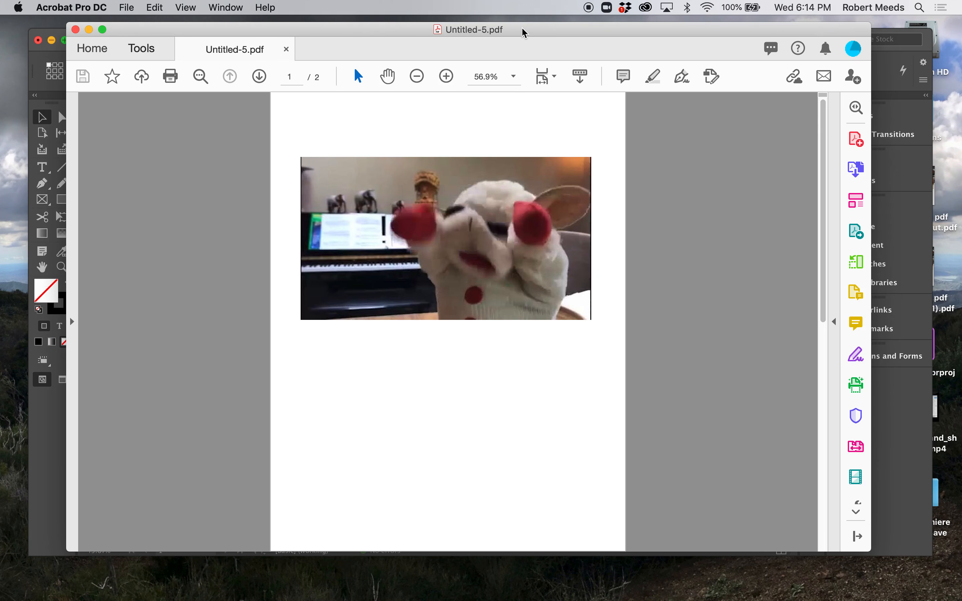
Start the Rich Media tools and open the properties of the puppet video on page 1.
click(146, 51)
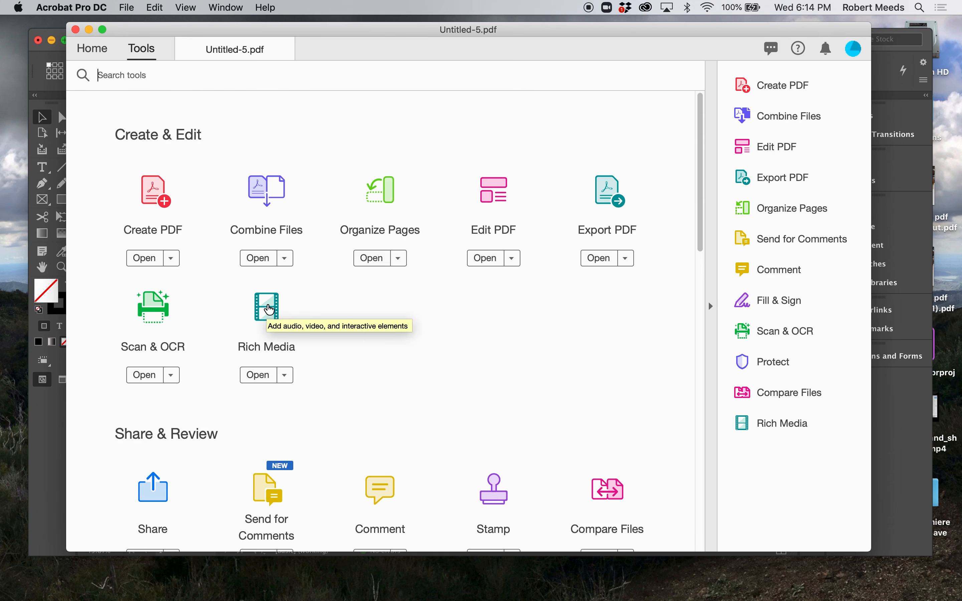
click(269, 310)
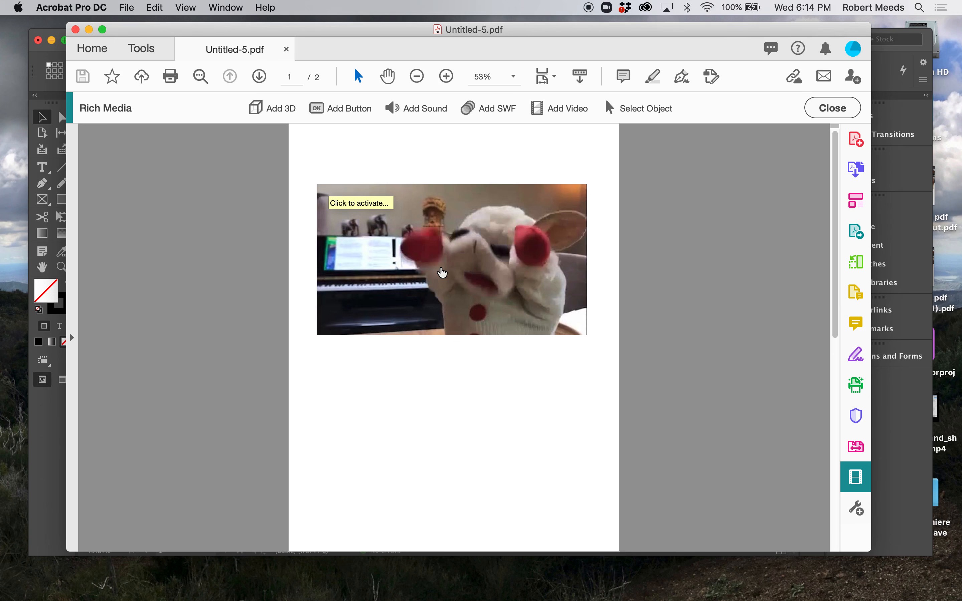
right_click(433, 285)
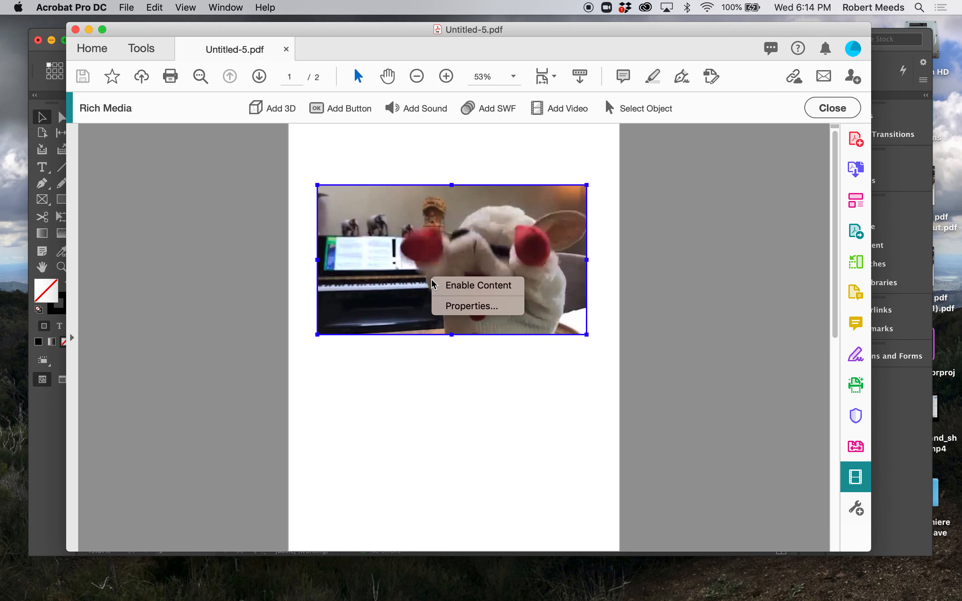
click(458, 307)
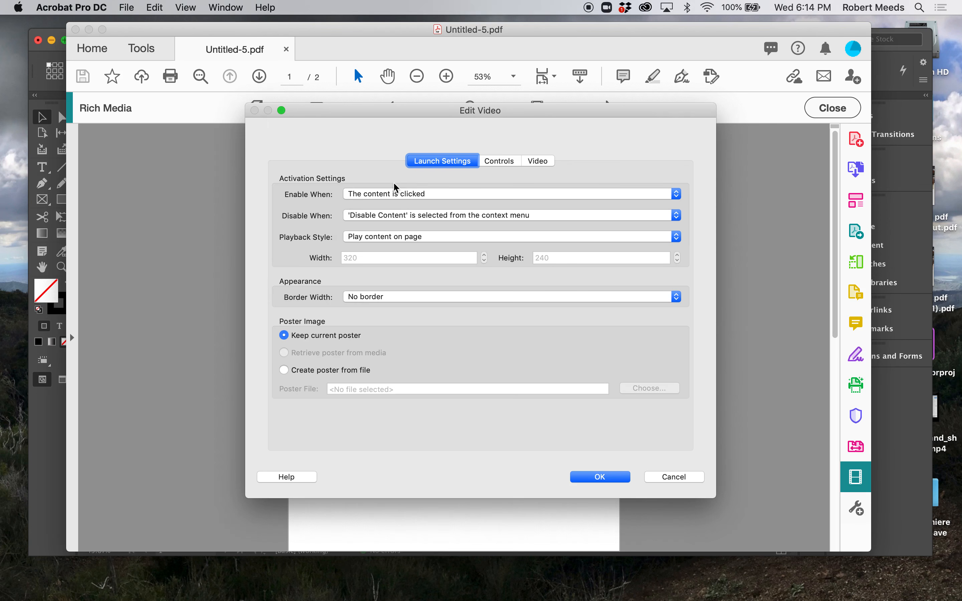
Set the video's playback controls skin to Play, Stop, Seek, Mute, and Volume, and close the Rich Media tools.
click(497, 163)
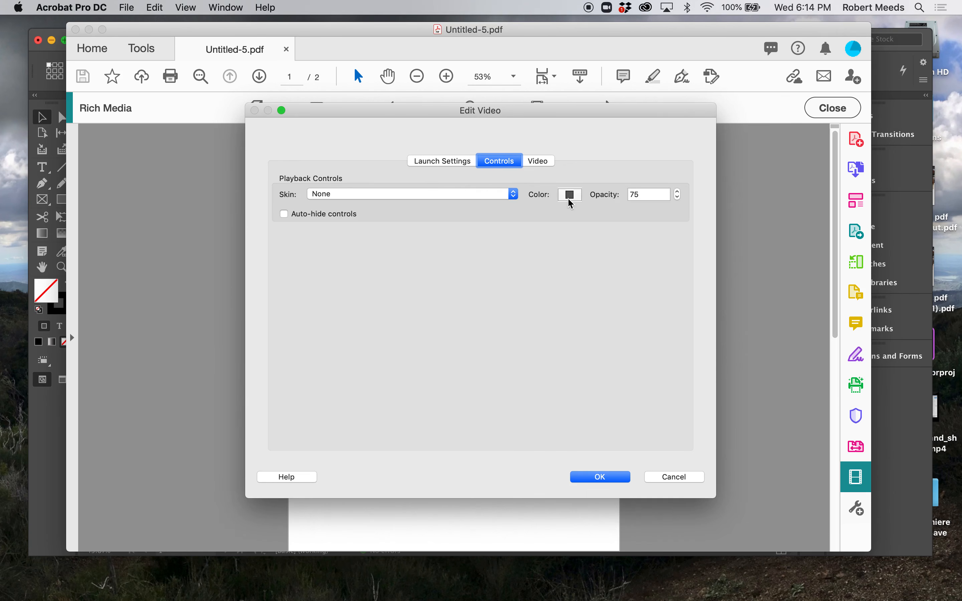
click(514, 195)
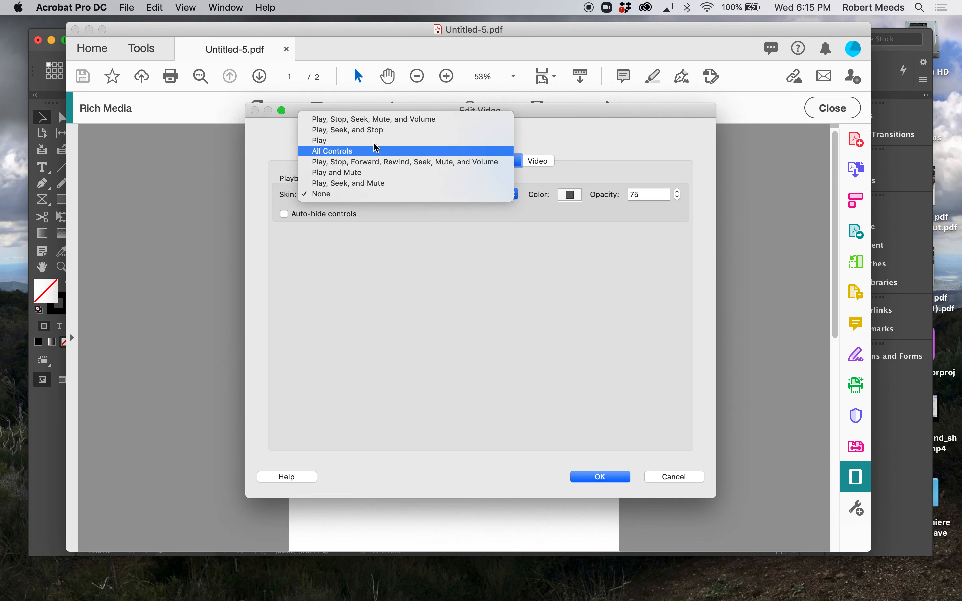
click(344, 120)
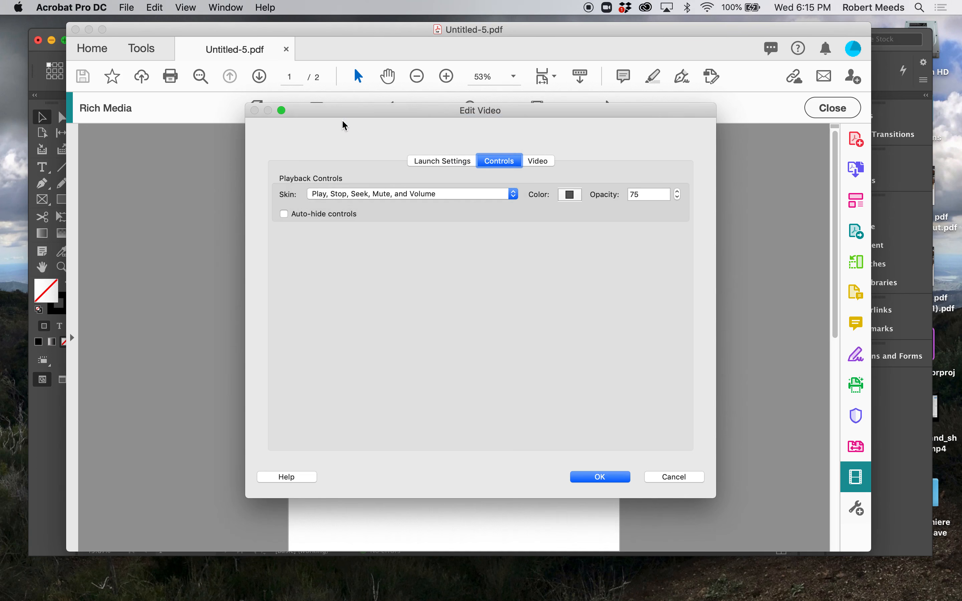
click(601, 477)
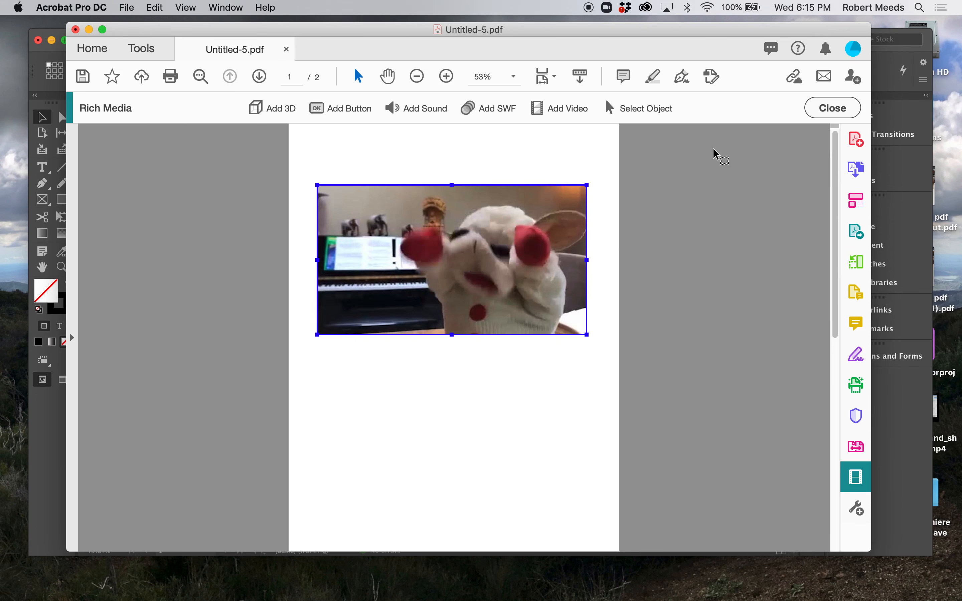
click(837, 110)
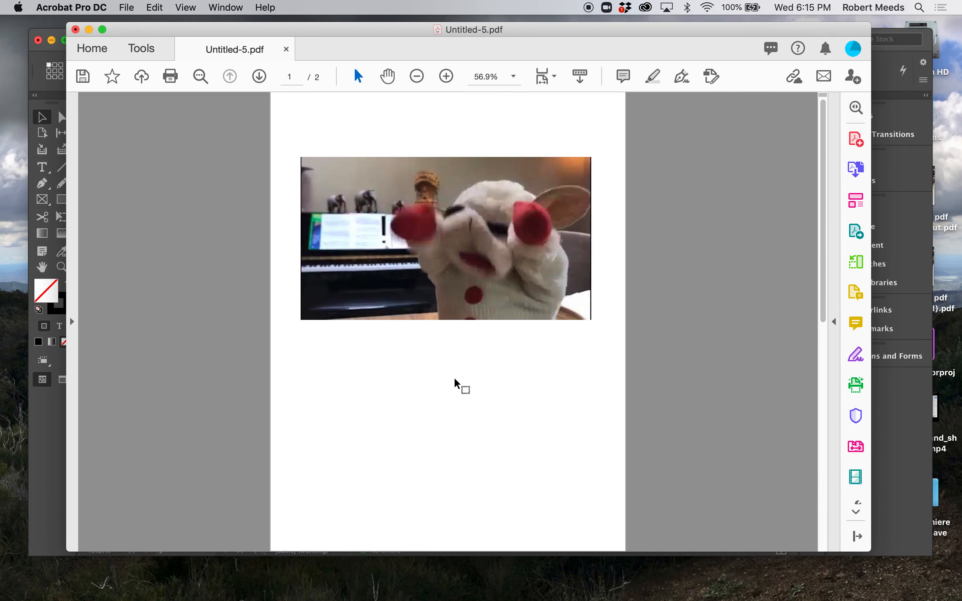
Play the video on the page, seek forward to the puppet beside the piano with the playback controls, and pause it.
click(392, 298)
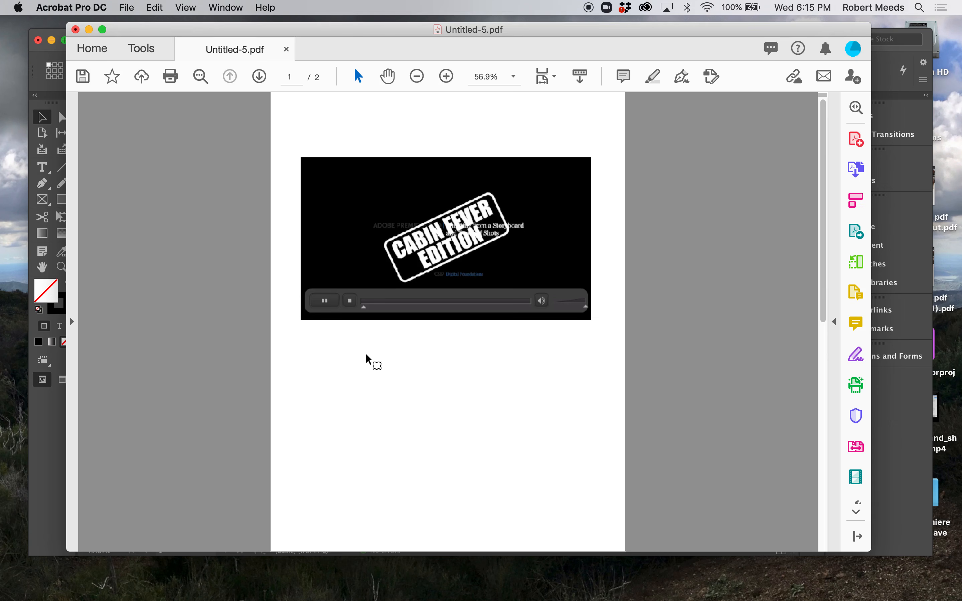
click(325, 303)
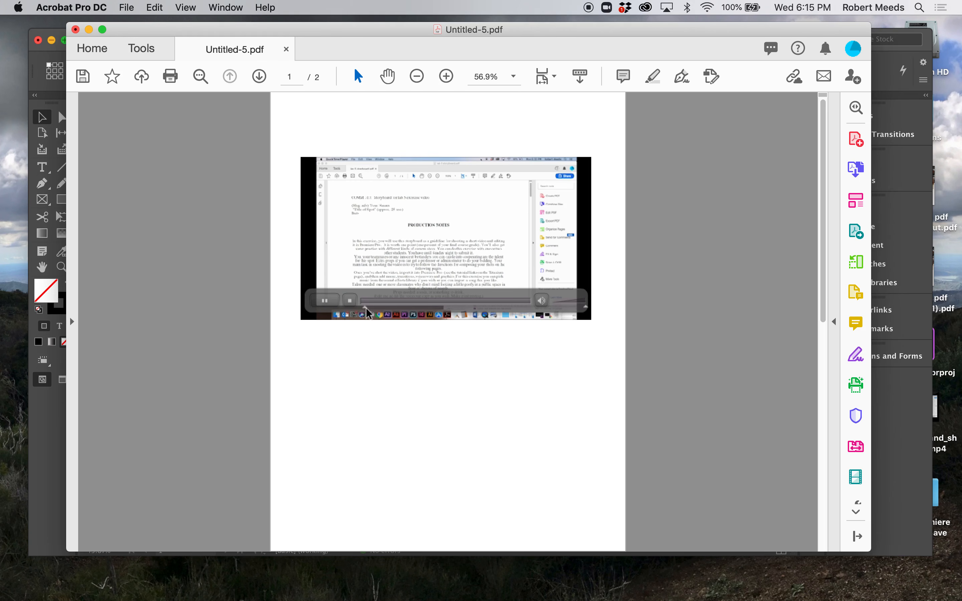
drag(376, 308, 450, 308)
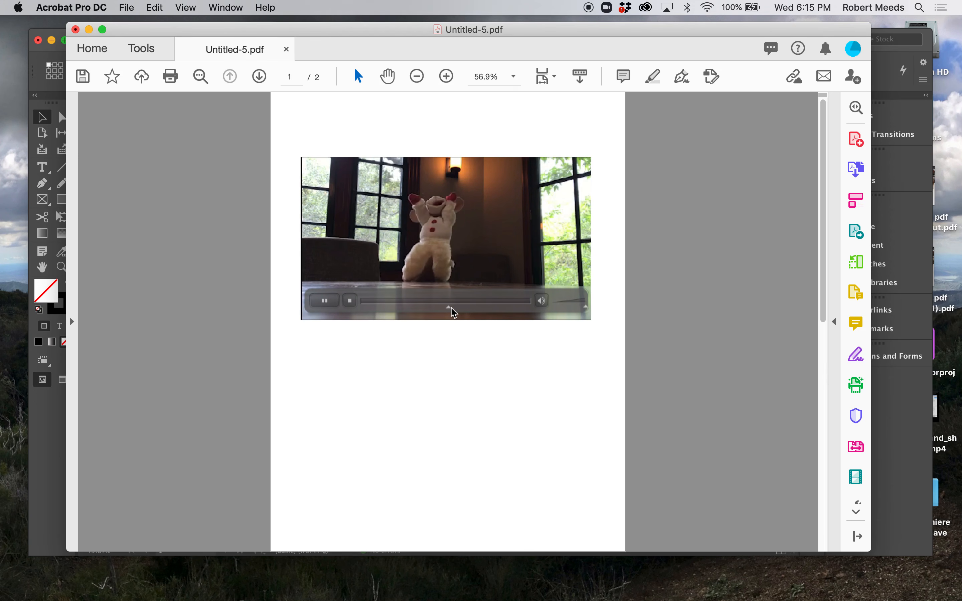
drag(450, 311, 474, 311)
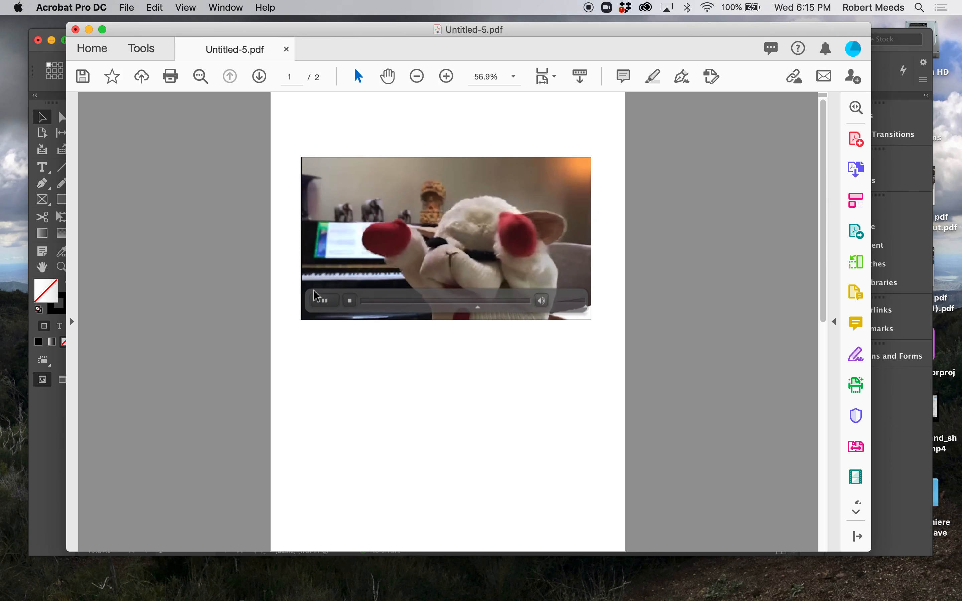
click(324, 301)
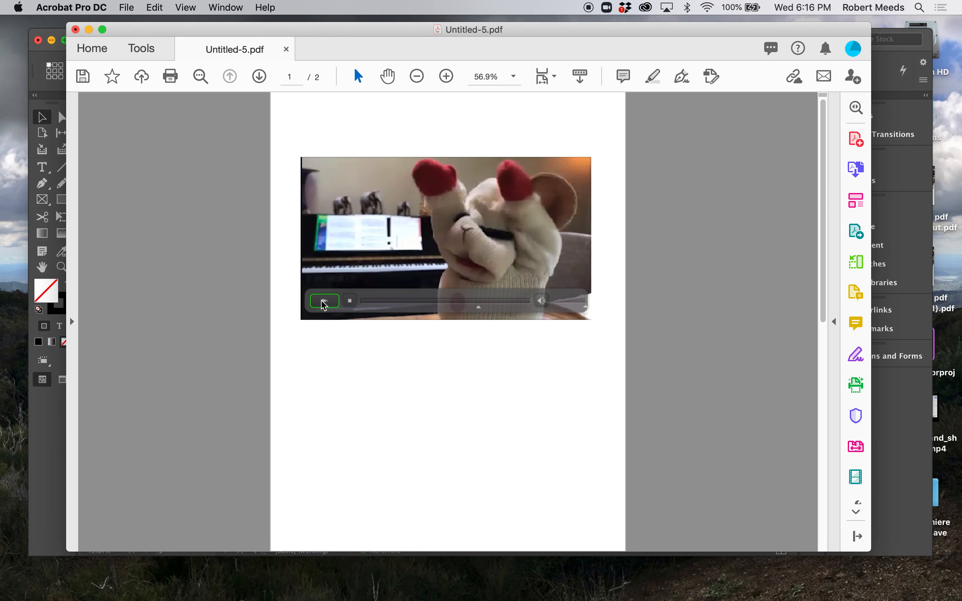